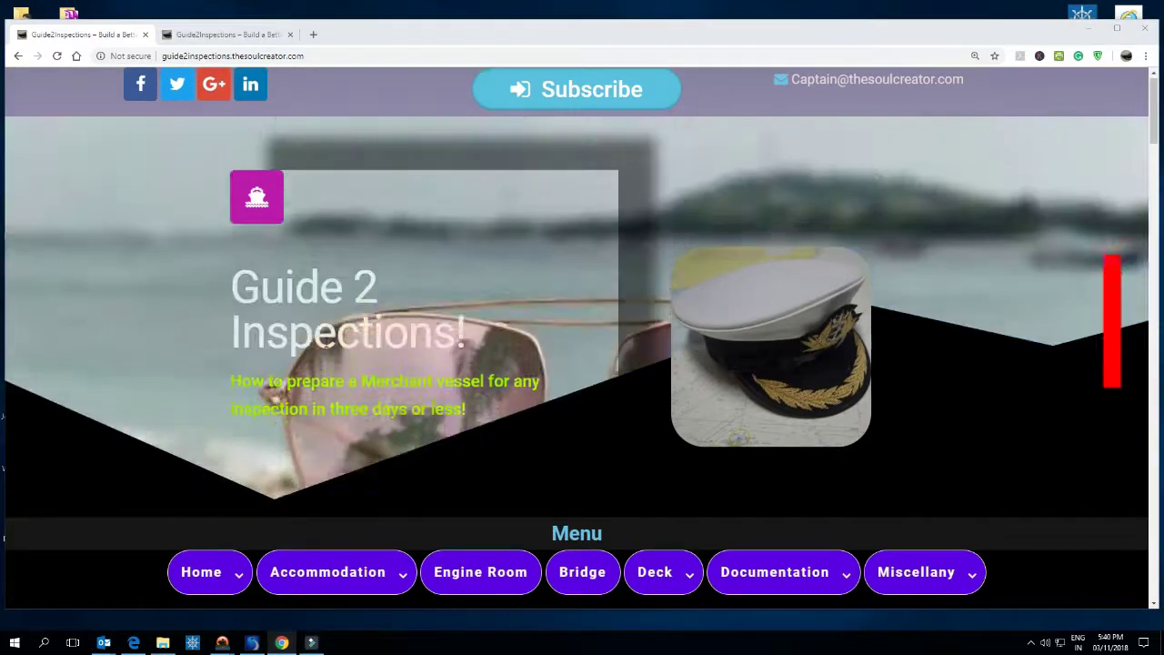
Scroll down through the Guide2Inspections home page
scroll(328, 345, down, 1)
scroll(328, 350, down, 3)
scroll(330, 360, down, 1)
scroll(337, 377, down, 2)
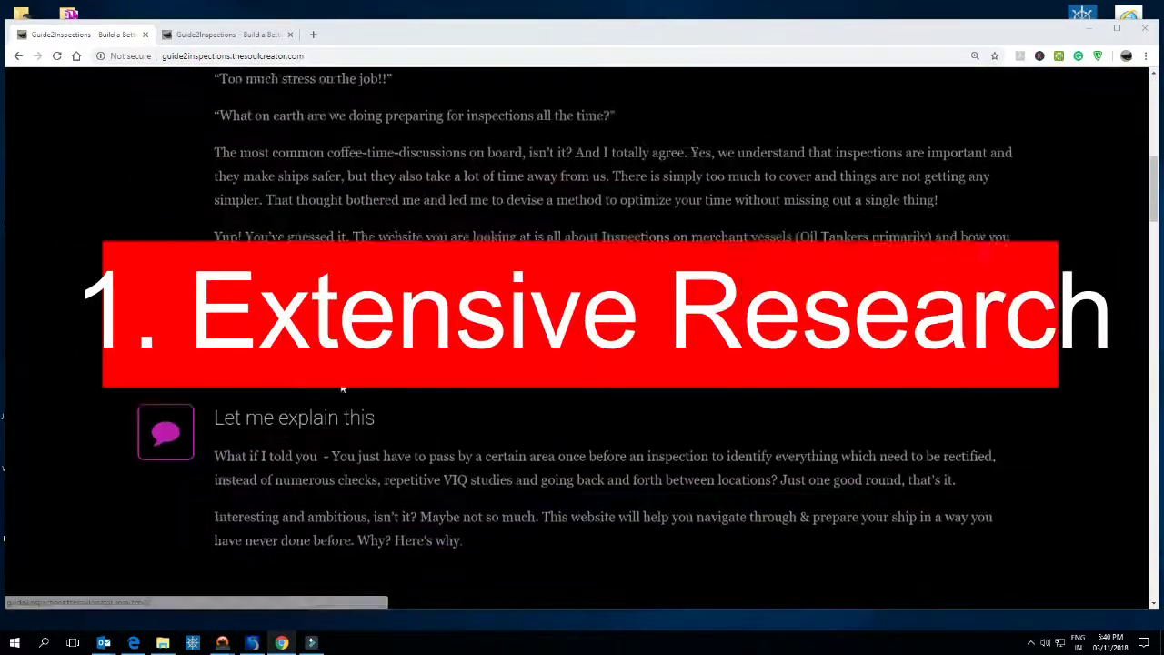
scroll(342, 392, down, 1)
scroll(343, 400, down, 1)
scroll(343, 409, down, 3)
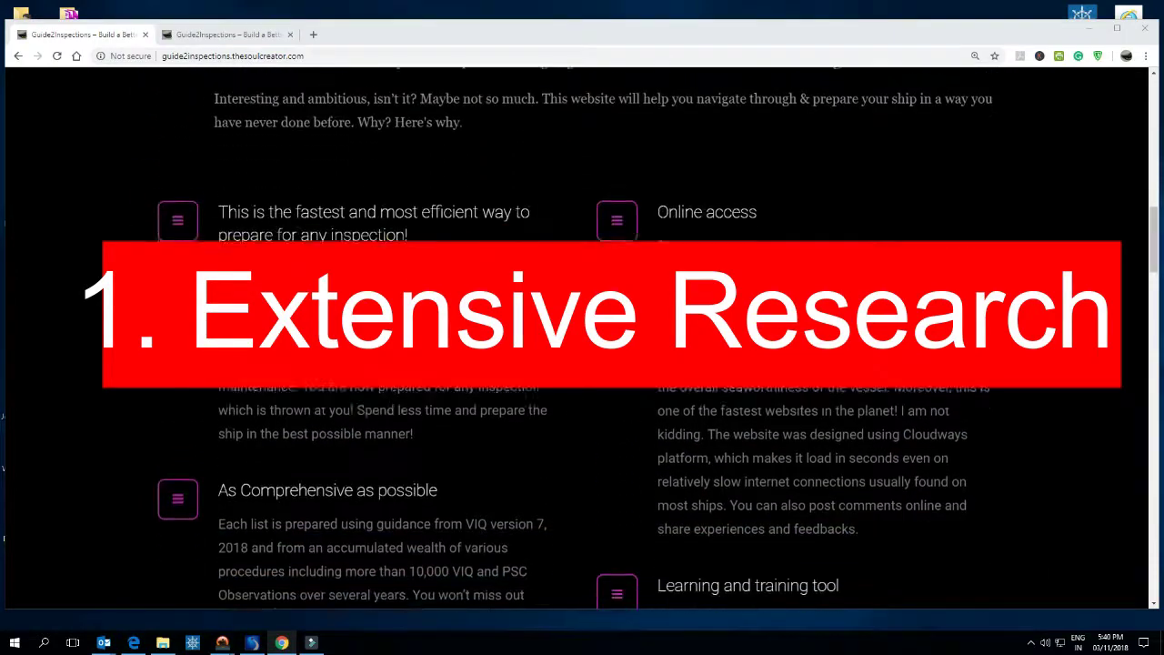
scroll(582, 337, down, 2)
scroll(582, 337, down, 1)
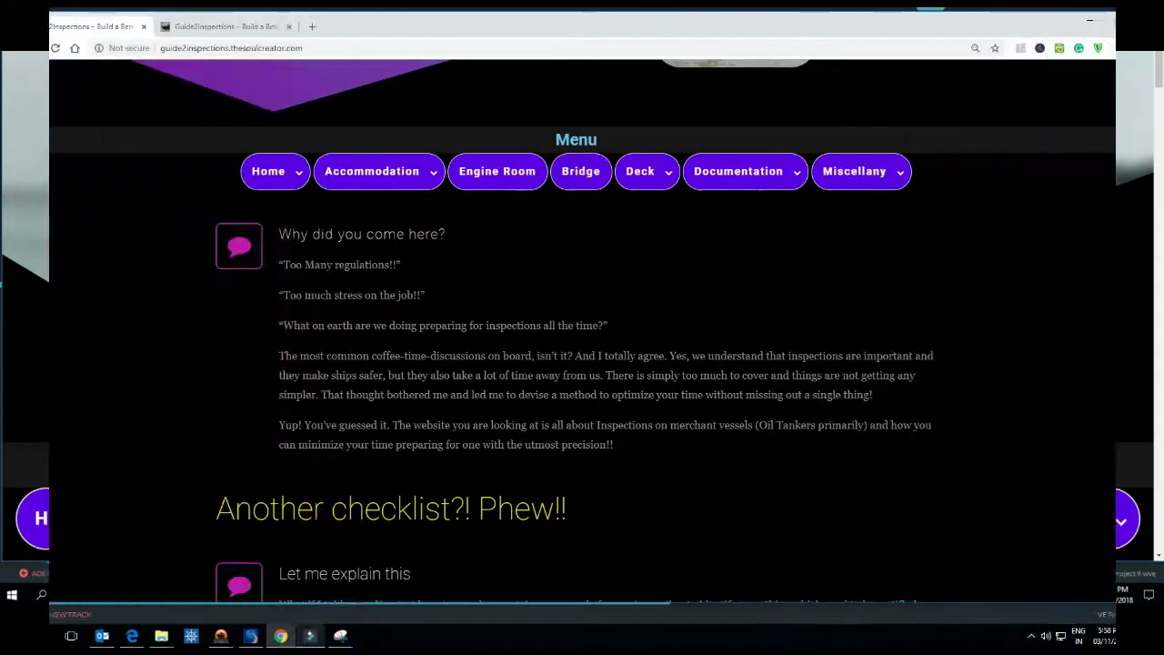
mouse_move(248, 427)
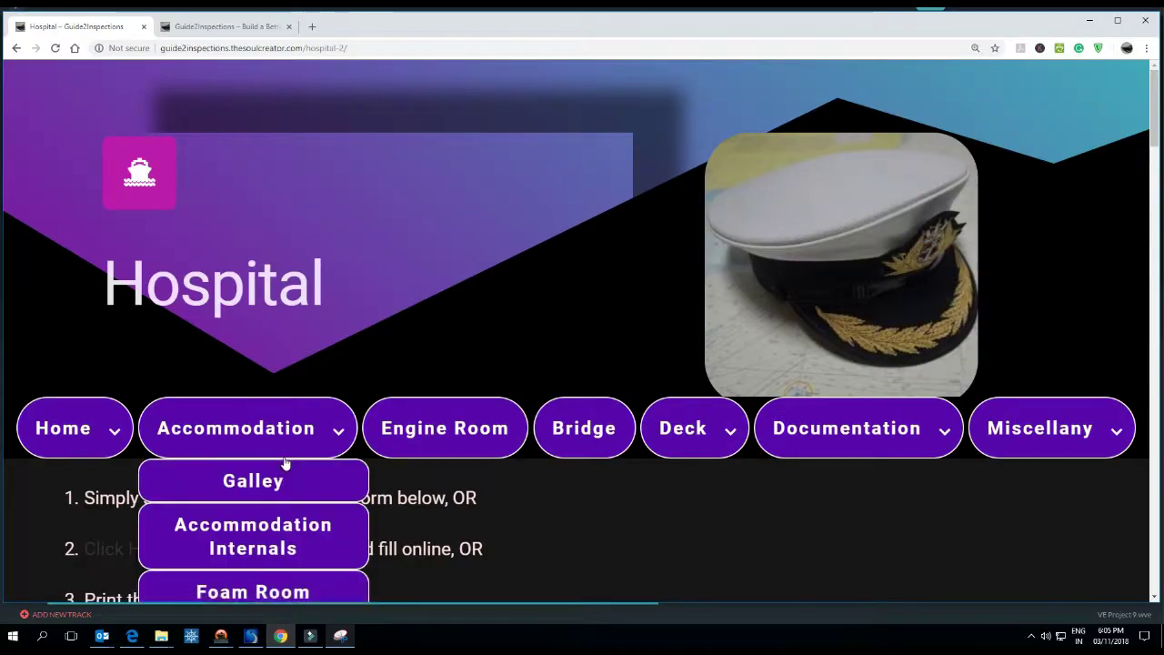
Tick Scupper/drains on the Galley checklist, then open the Foam Room checklist PDF
scroll(319, 445, down, 3)
scroll(319, 447, down, 2)
scroll(328, 445, down, 2)
scroll(328, 445, down, 1)
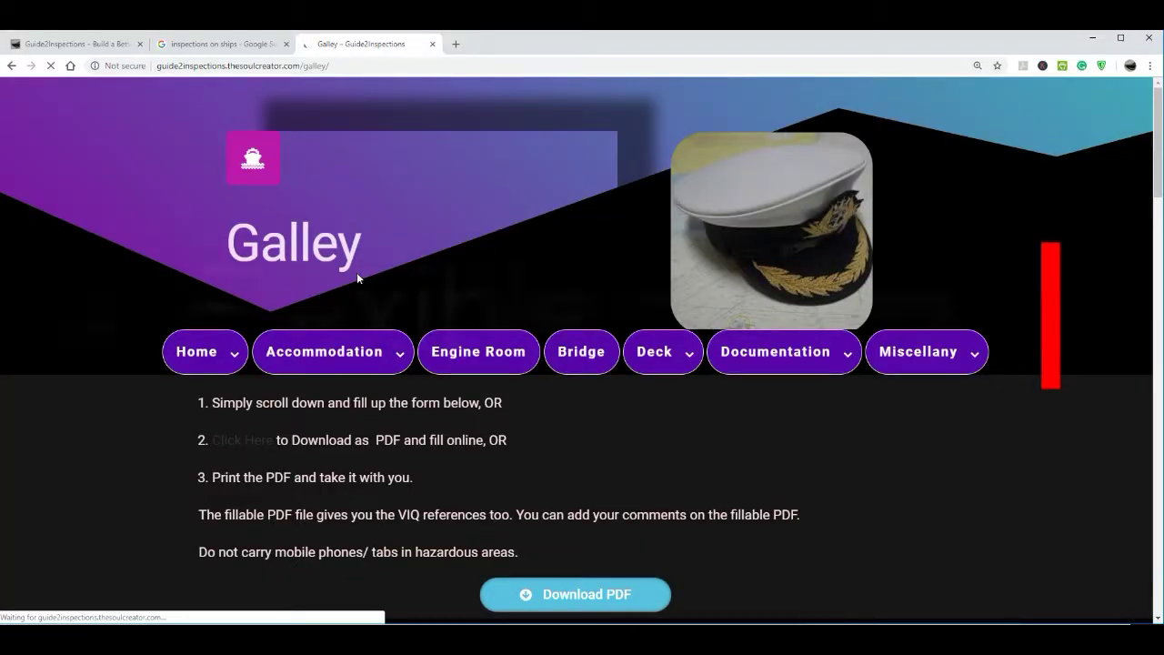
scroll(356, 272, down, 1)
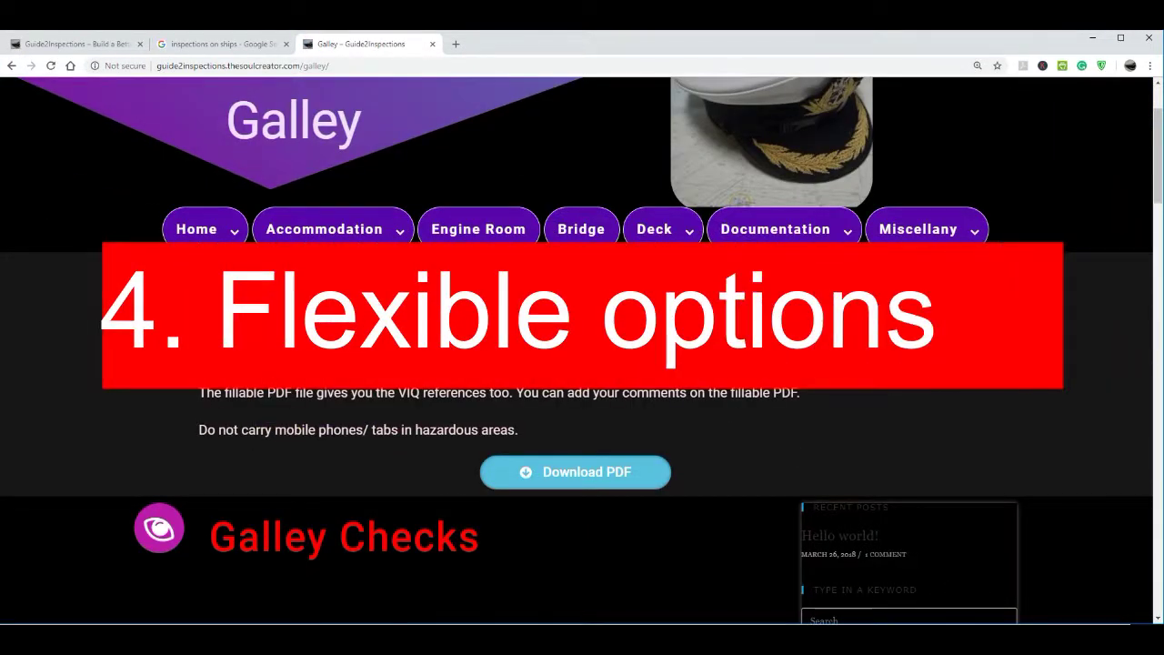
scroll(425, 504, down, 5)
scroll(225, 366, down, 2)
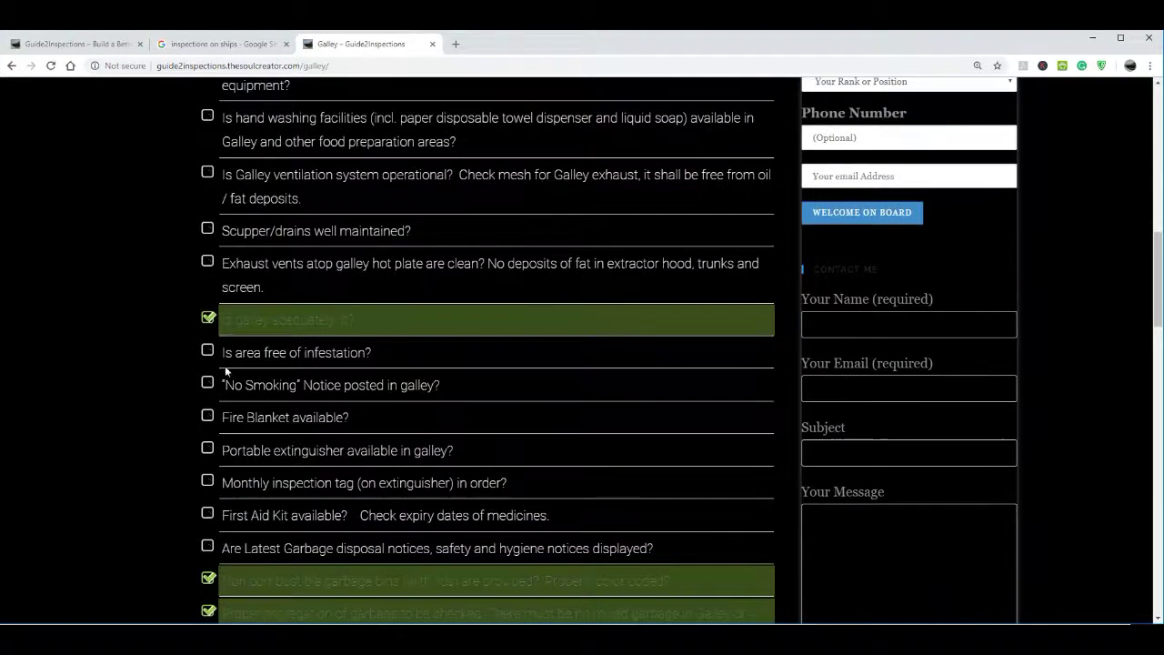
click(208, 229)
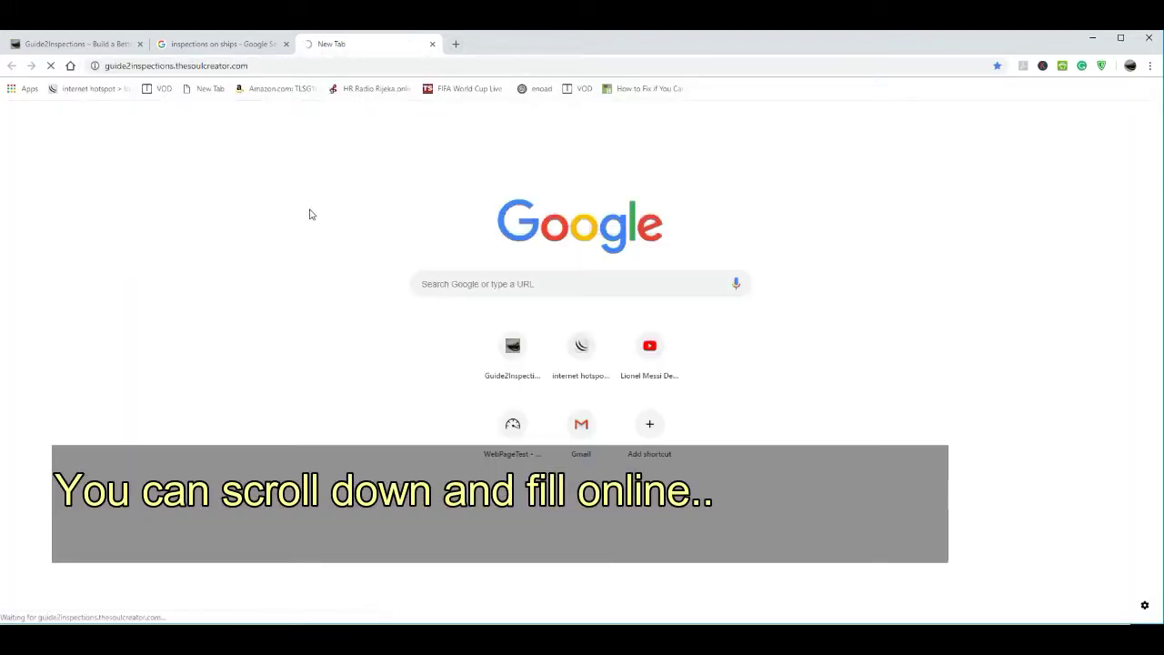
scroll(190, 337, down, 1)
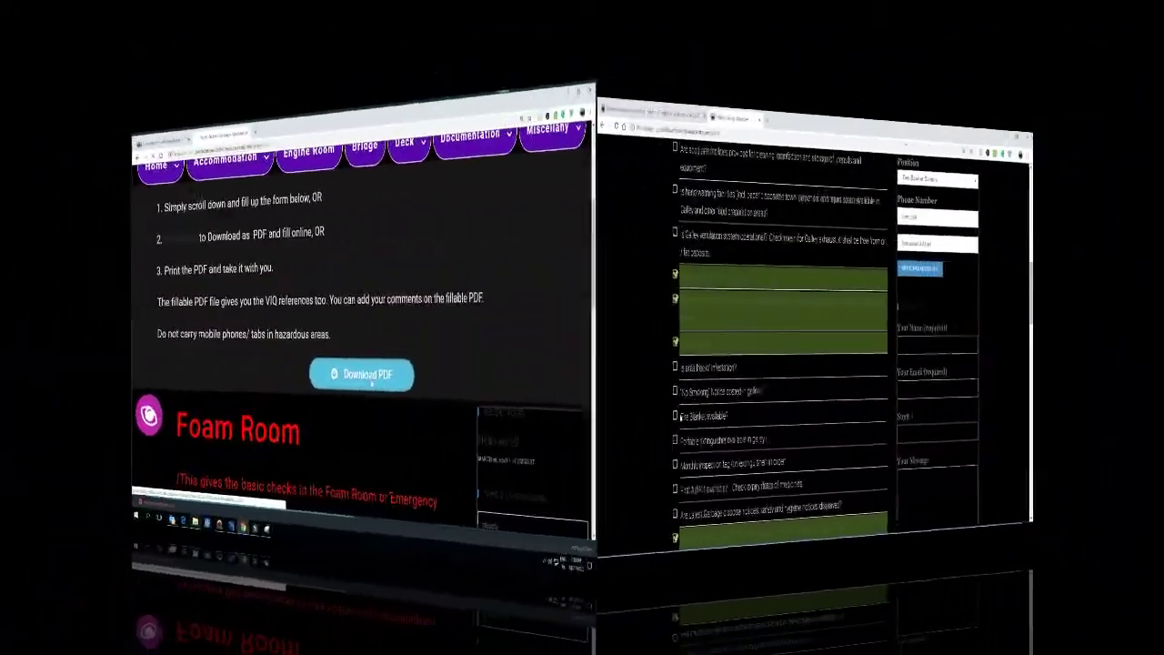
click(600, 404)
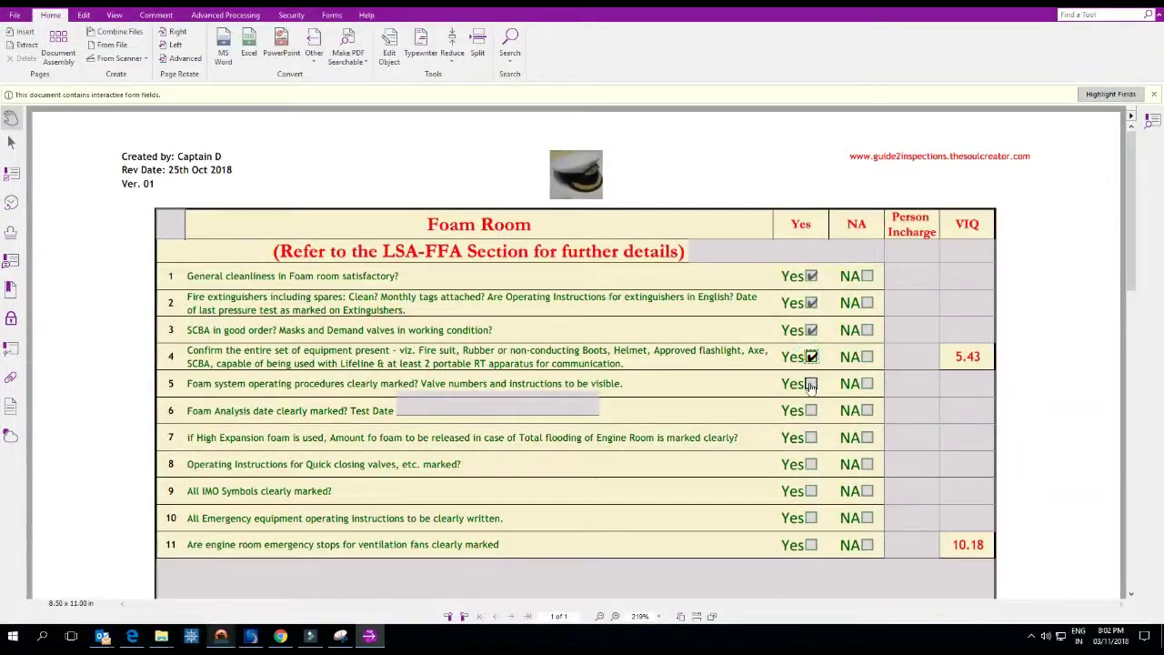
Tick Yes for foam analysis and extinguishers, set row 7 to 3/Off, mark SCBA not applicable
click(812, 411)
click(904, 438)
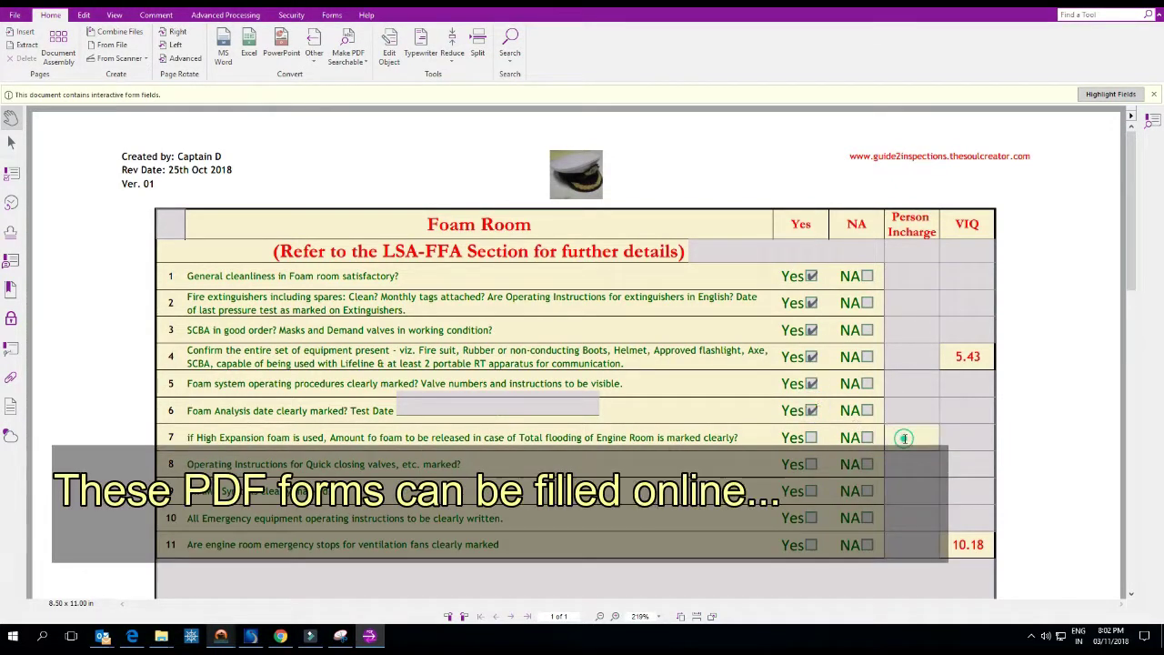
text(3/Off)
click(921, 464)
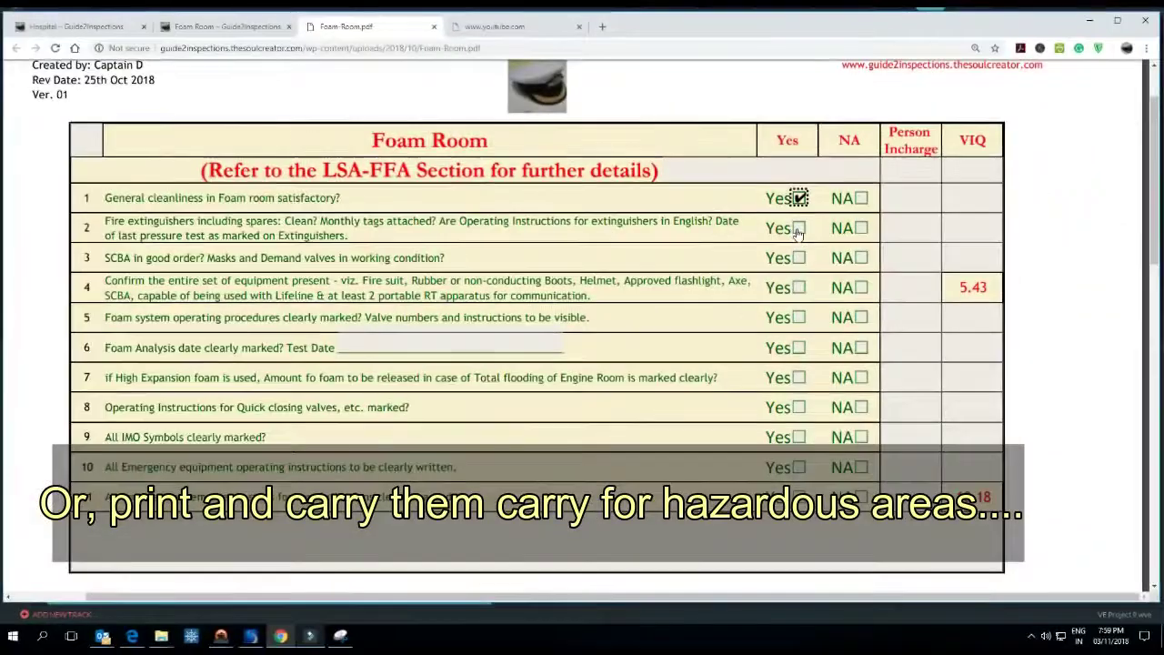
click(799, 227)
click(860, 259)
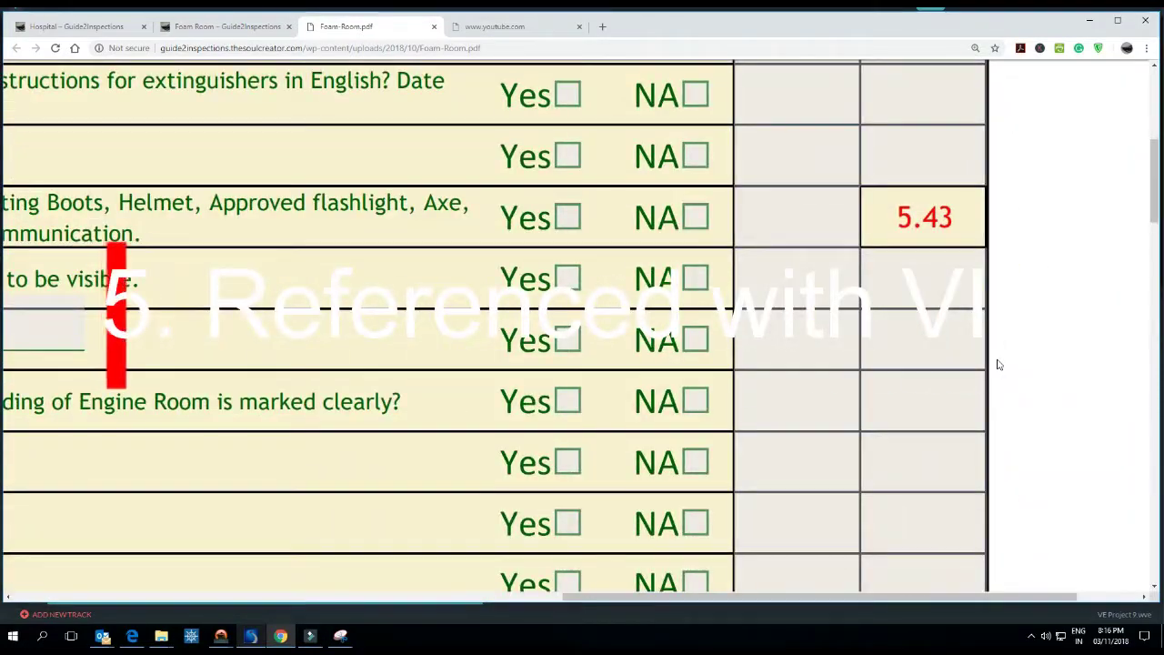
scroll(998, 363, down, 5)
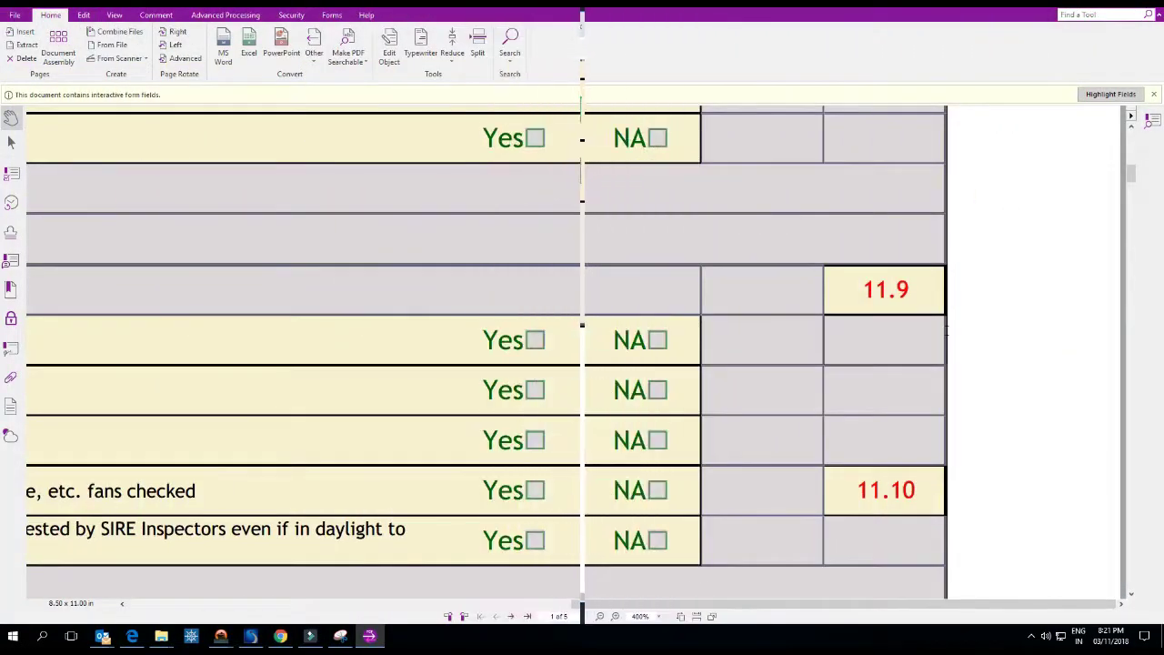
scroll(984, 327, down, 2)
scroll(940, 393, down, 3)
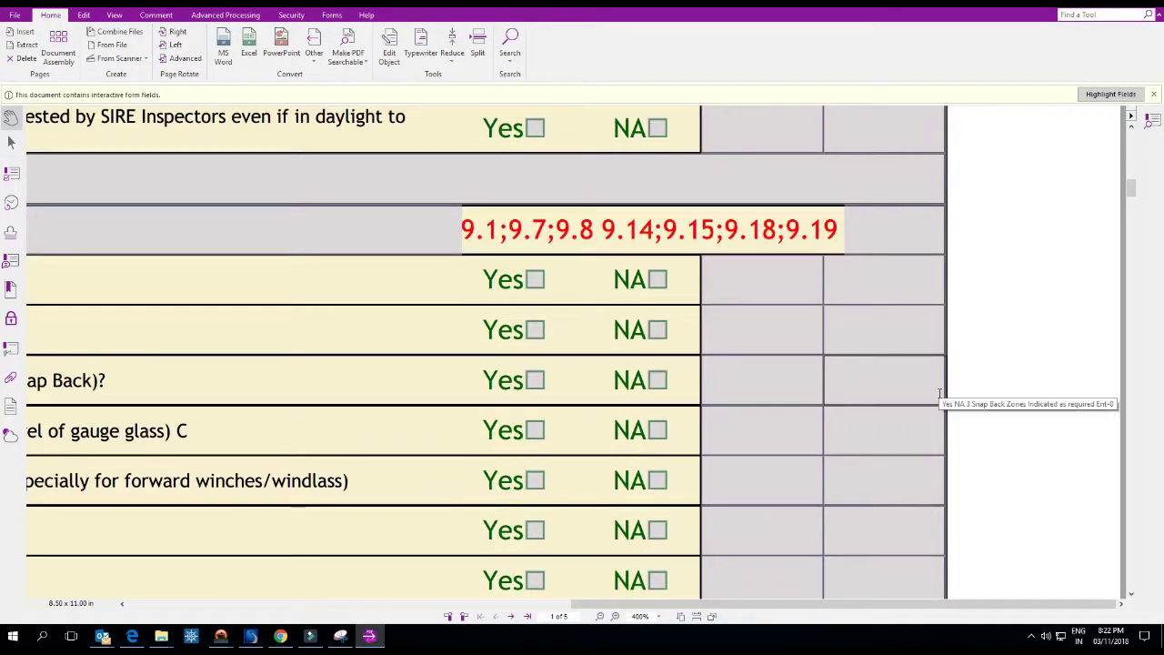
scroll(658, 345, down, 5)
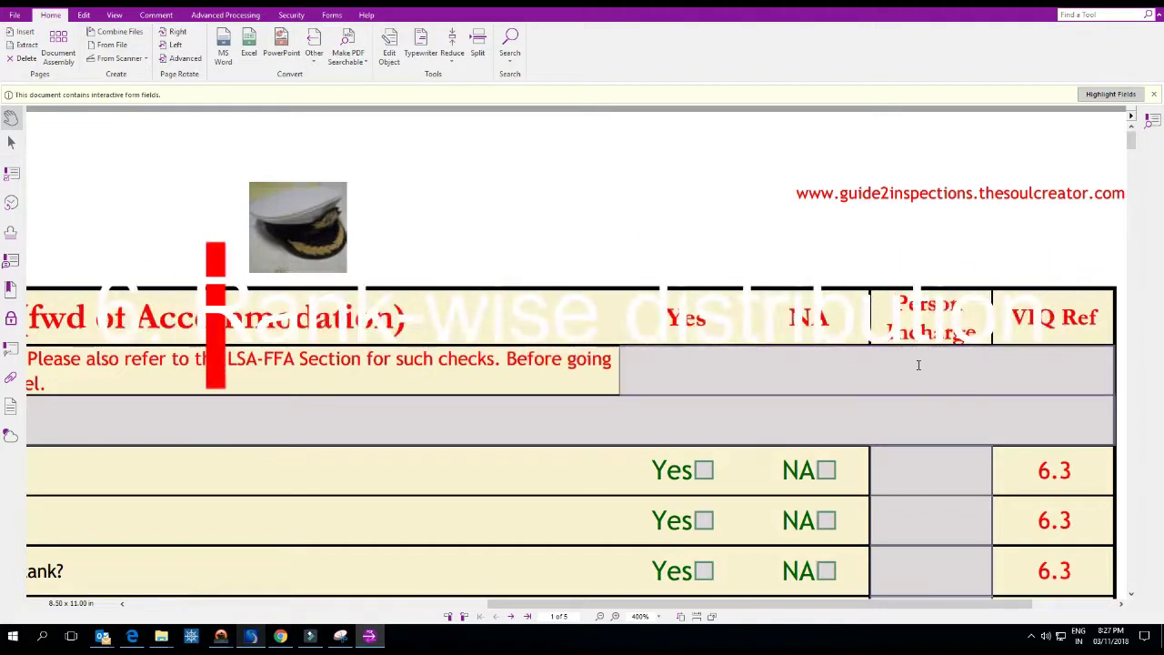
Set the Person Incharge ranks for checks two to four to C/Off, 3/Off and 2/off
scroll(919, 364, down, 2)
click(928, 374)
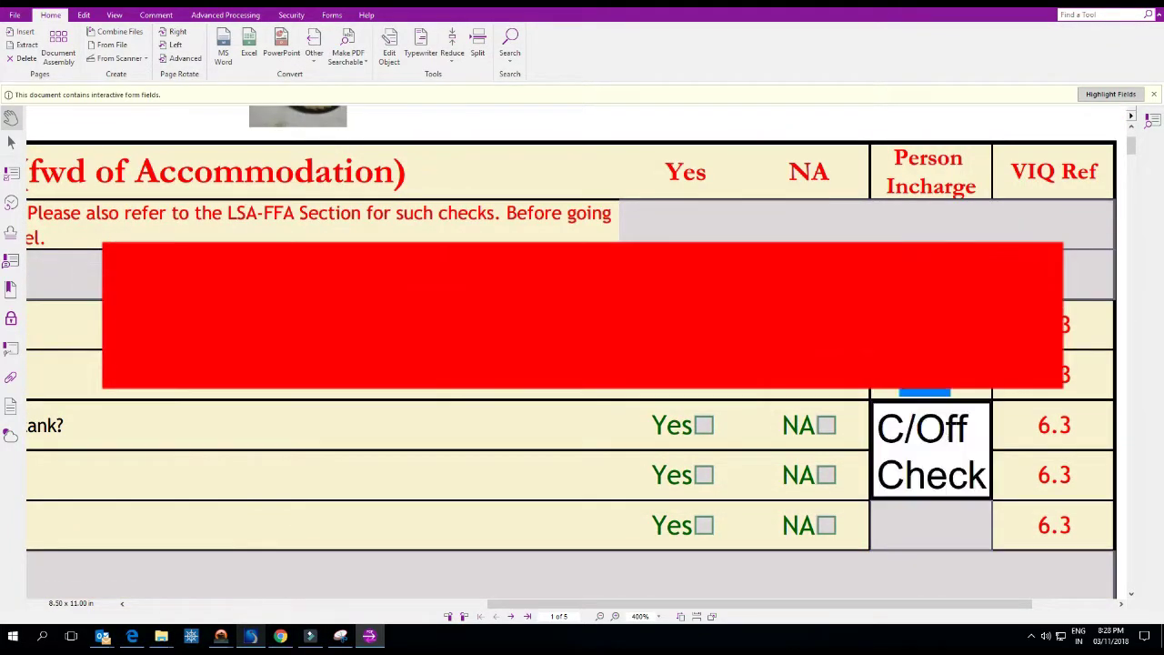
text(C/Off)
click(949, 433)
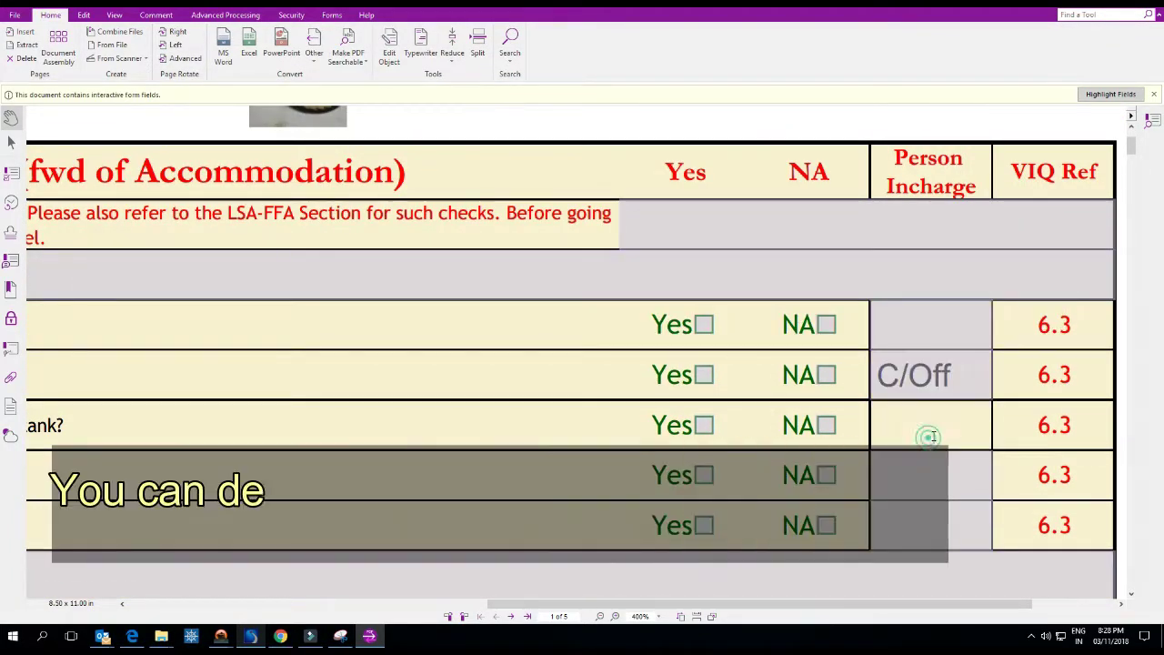
text(3/Off)
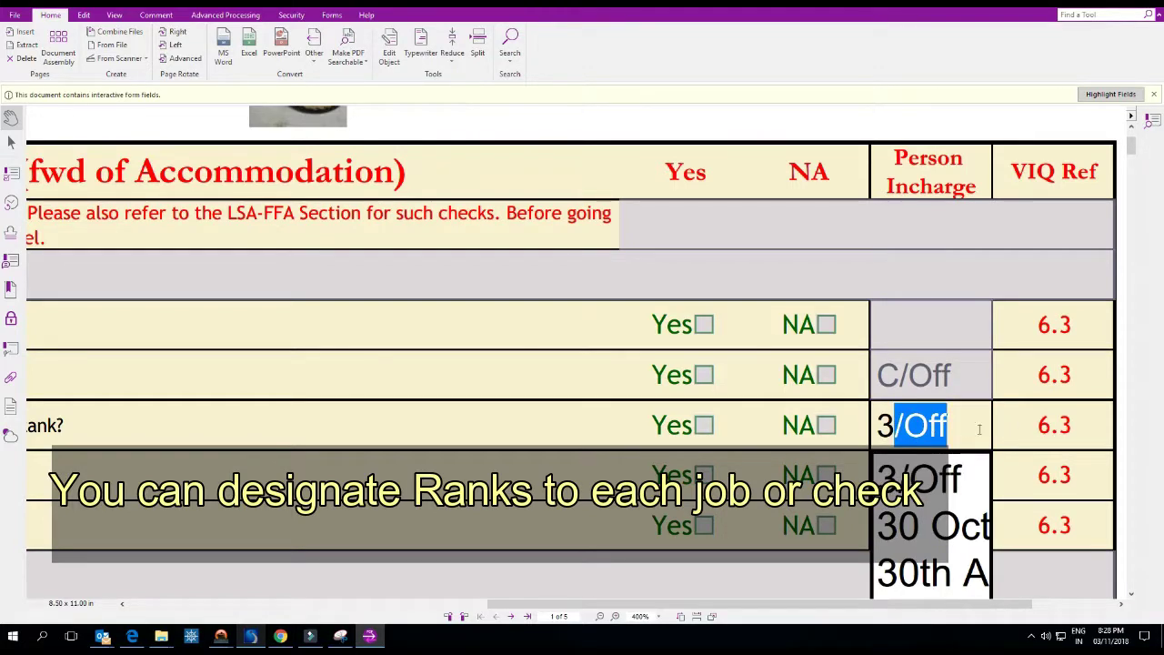
click(925, 479)
text(2/off)
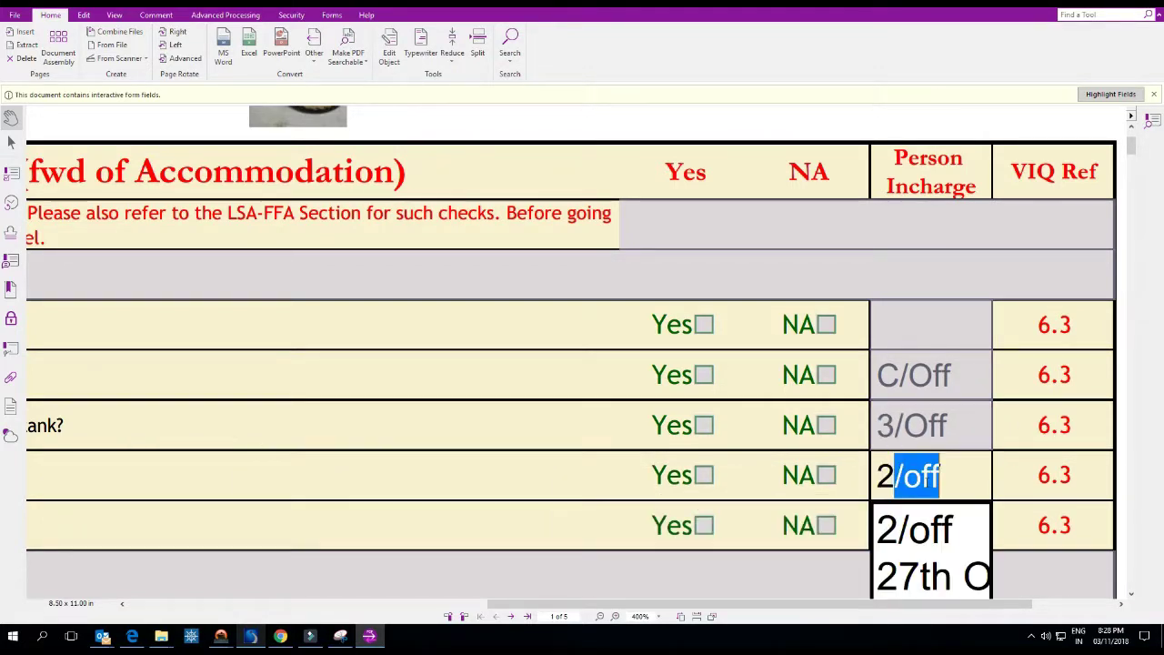
click(919, 529)
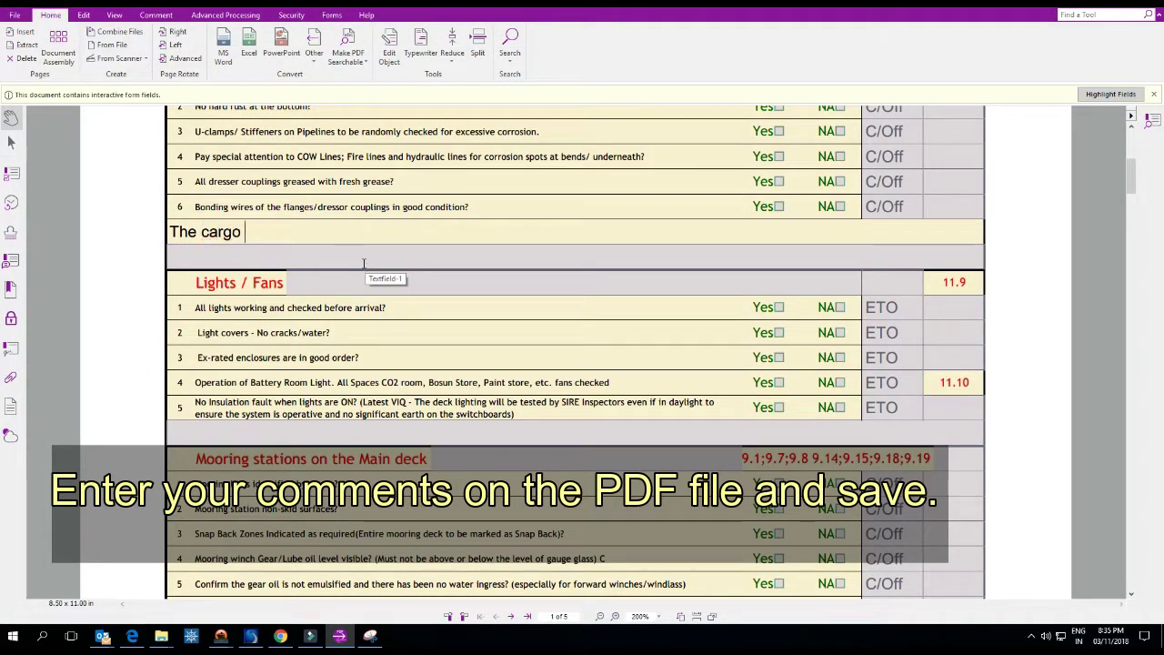
Continue the pipeline comment with the word 'line'
text(line)
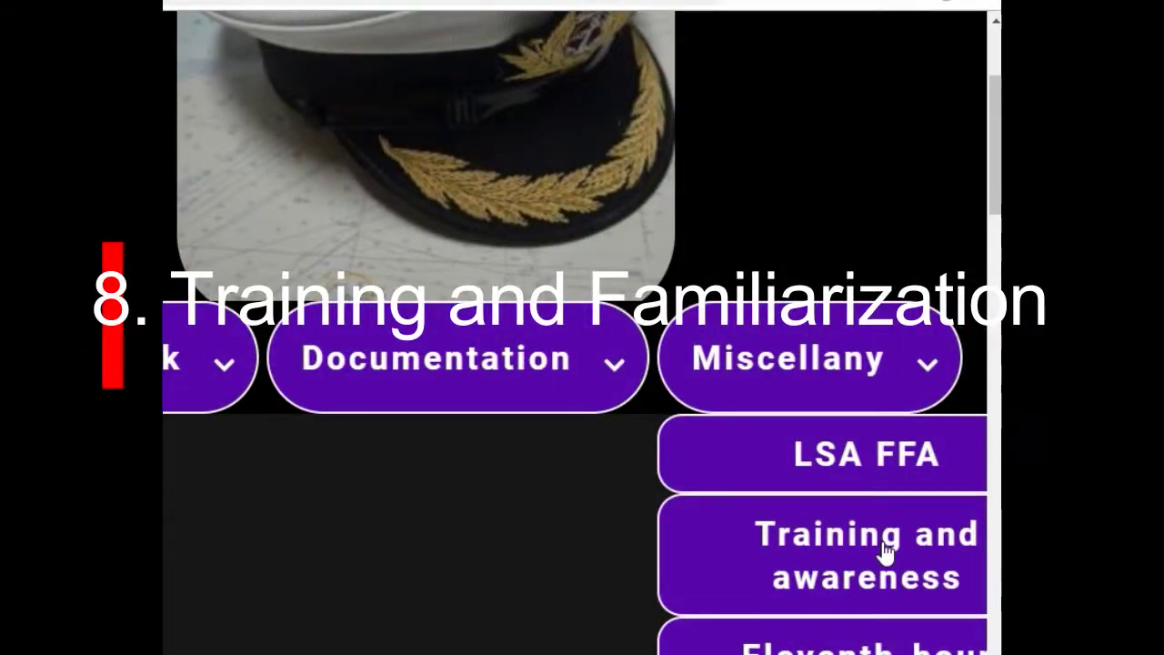
Open the Training and awareness page and scroll through its training PDF
click(887, 543)
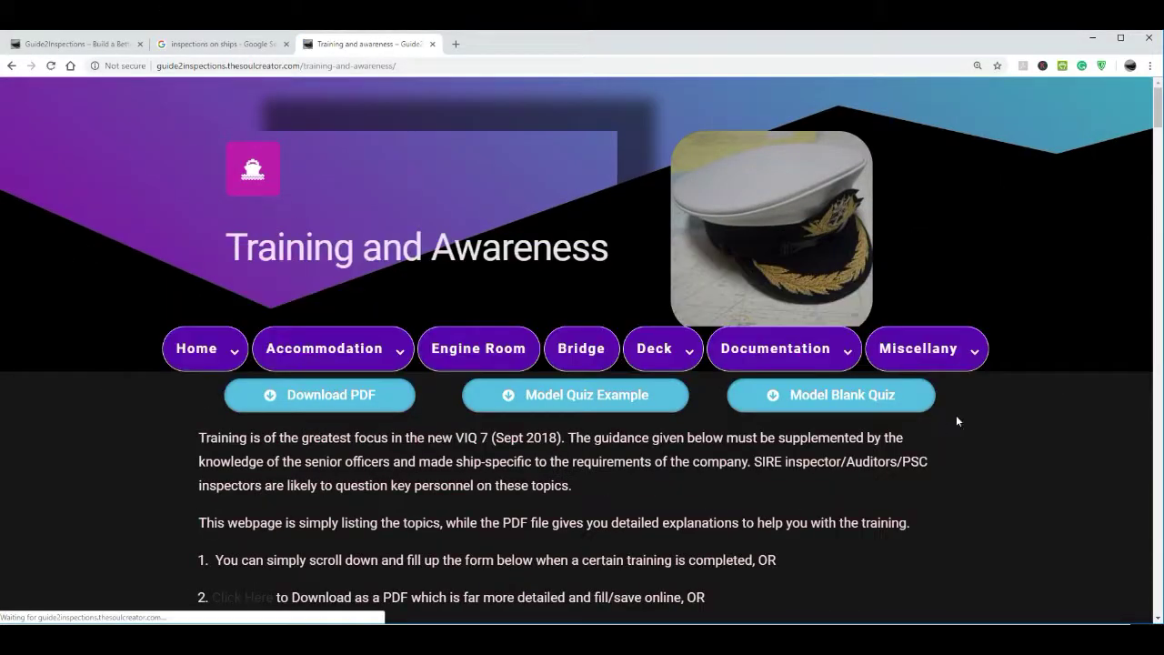
click(346, 397)
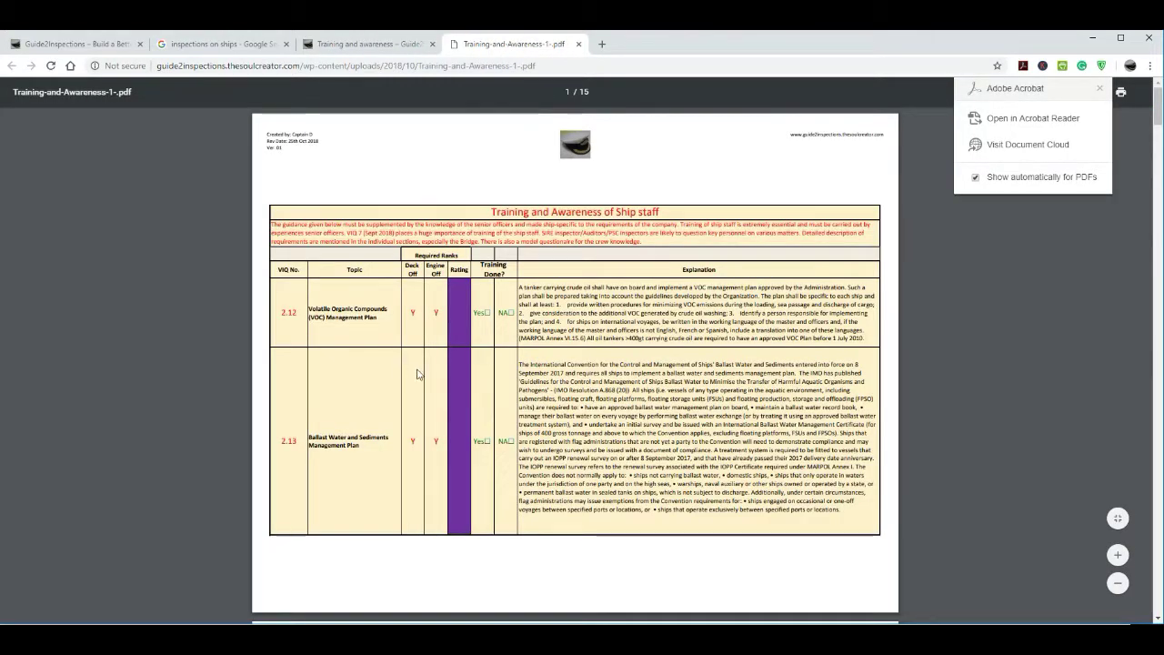
scroll(417, 373, down, 1)
scroll(418, 373, down, 2)
scroll(417, 373, down, 1)
scroll(418, 373, down, 1)
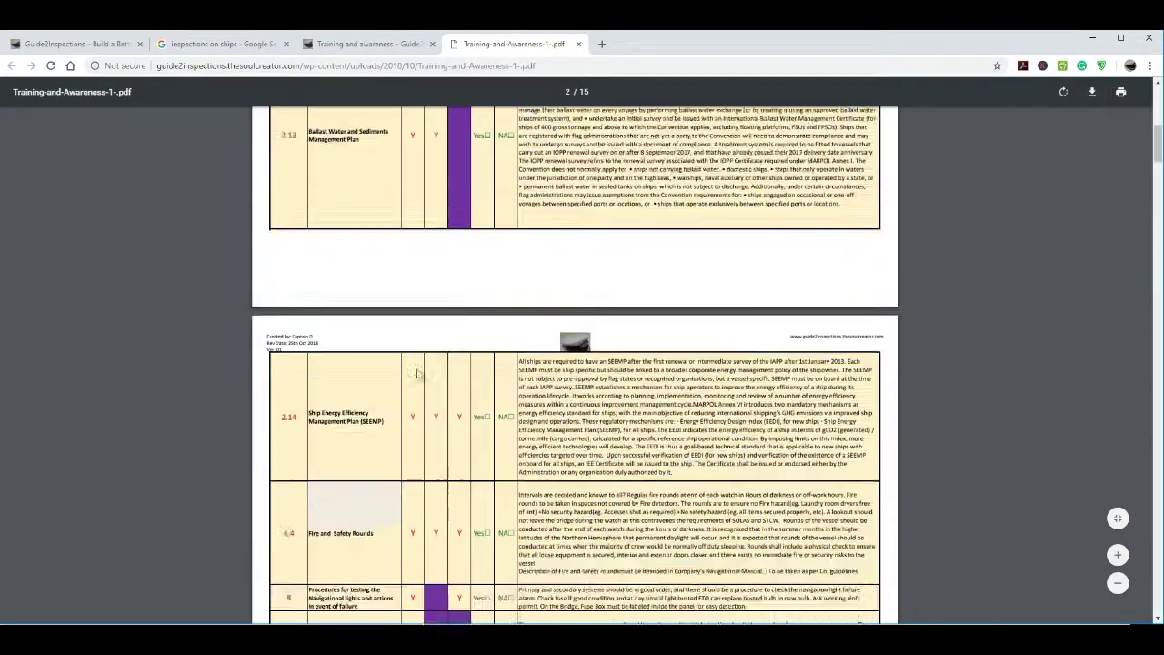
scroll(417, 373, down, 3)
scroll(473, 382, down, 5)
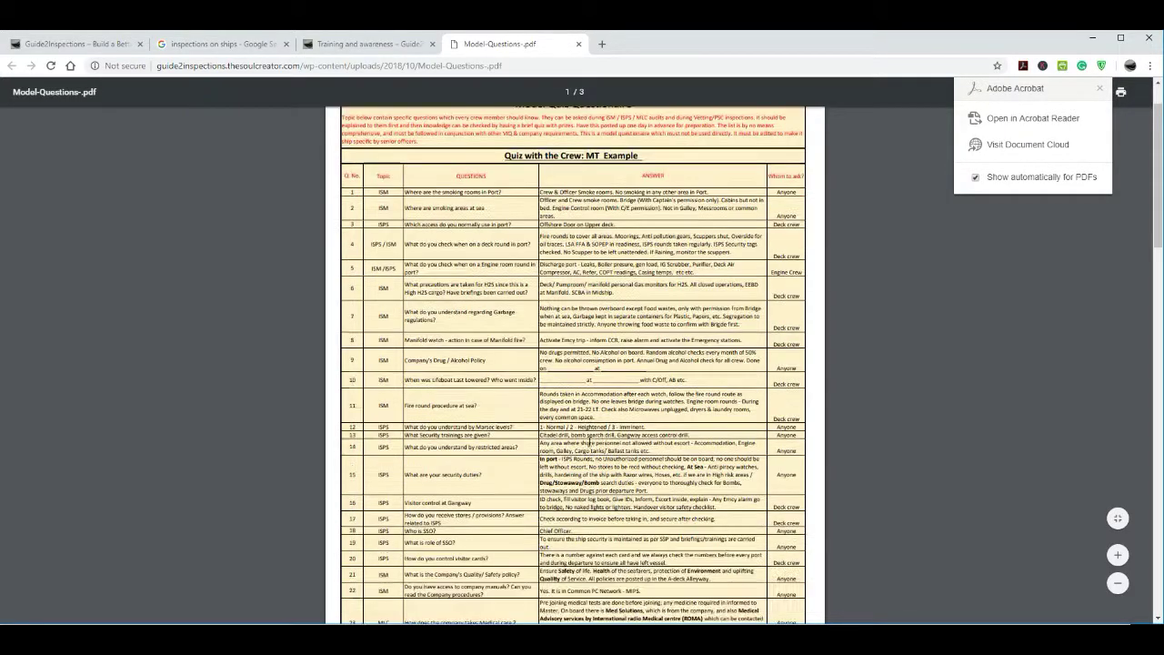
scroll(596, 411, down, 4)
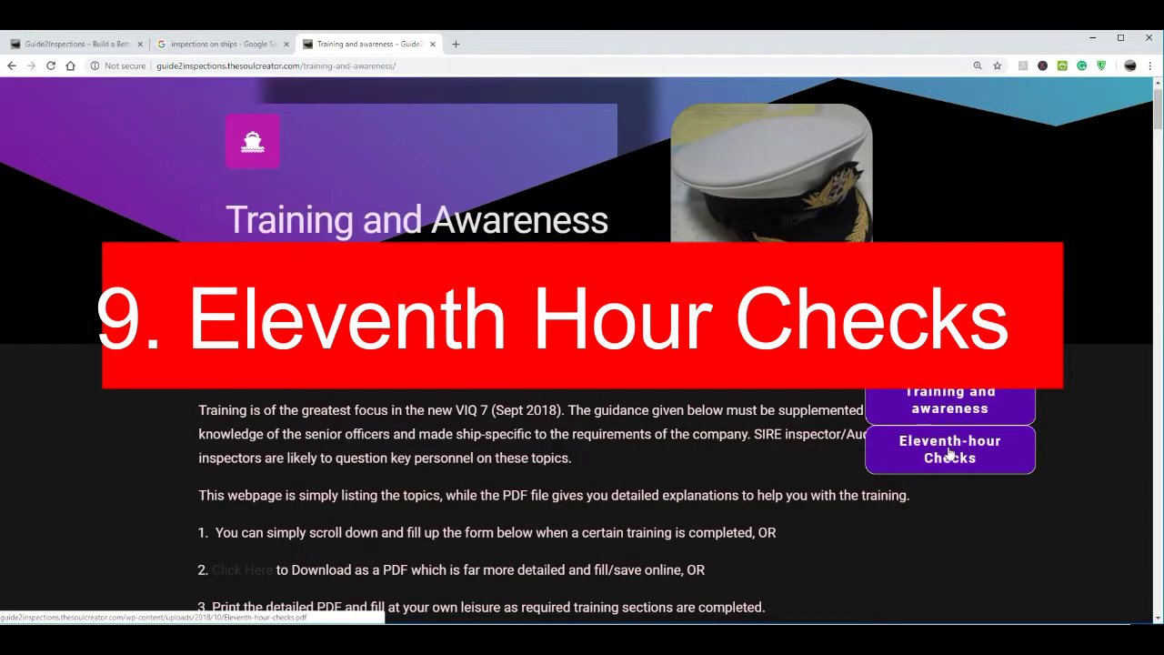
Open the Eleventh-hour Checks PDF from the Miscellany menu in a new tab and view it
mouse_move(953, 441)
mouse_down()
mouse_move(703, 480)
mouse_move(964, 434)
mouse_up()
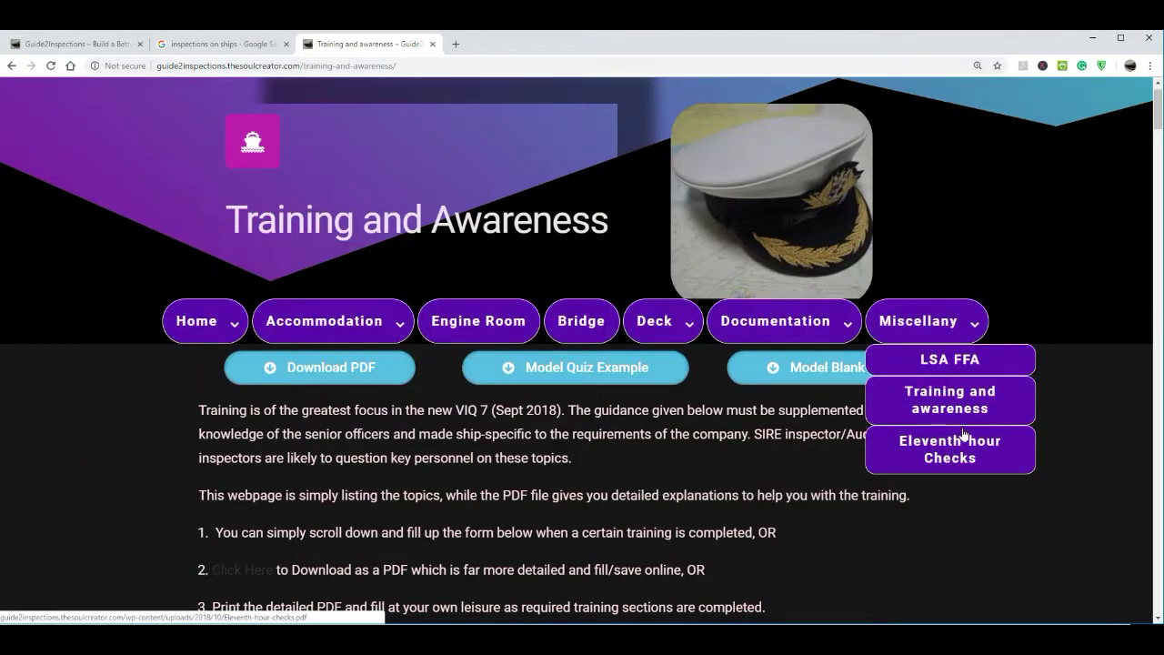
right_click(928, 455)
click(960, 465)
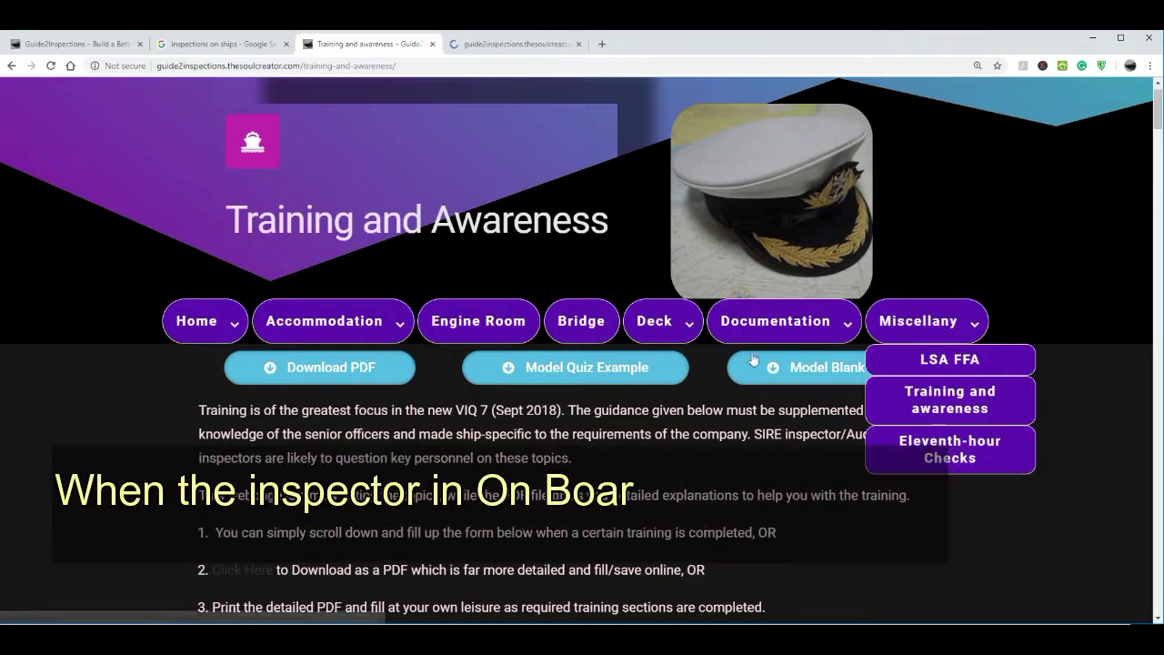
click(472, 47)
text(gui)
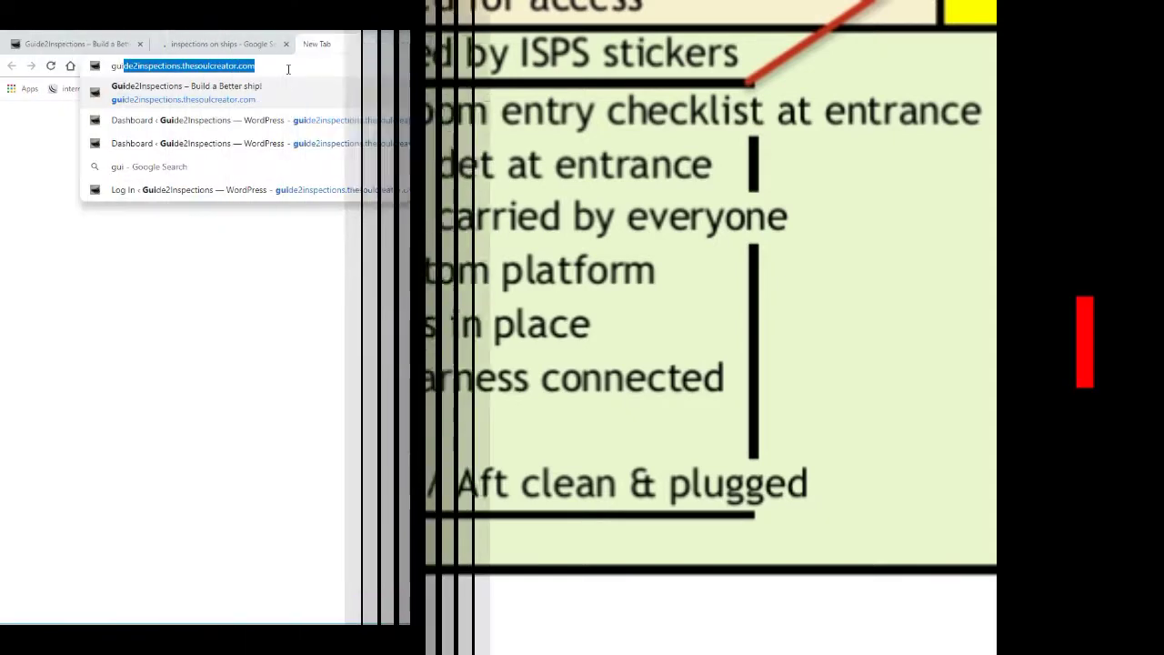
Load the Guide2Inspections home page in the new tab
key(Return)
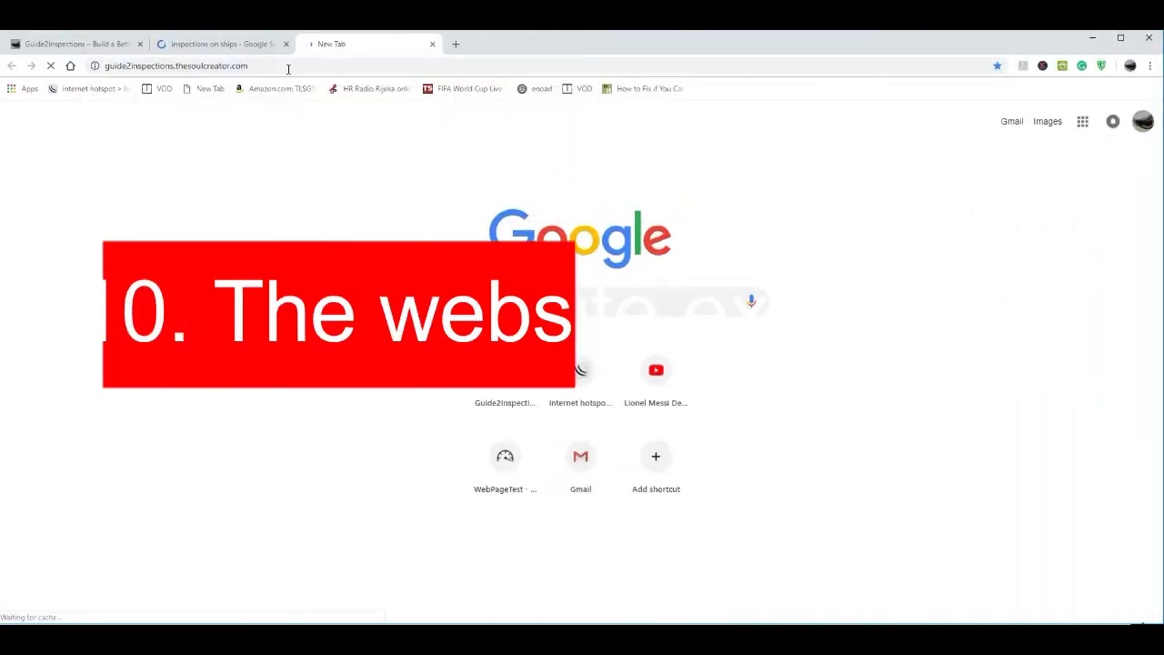